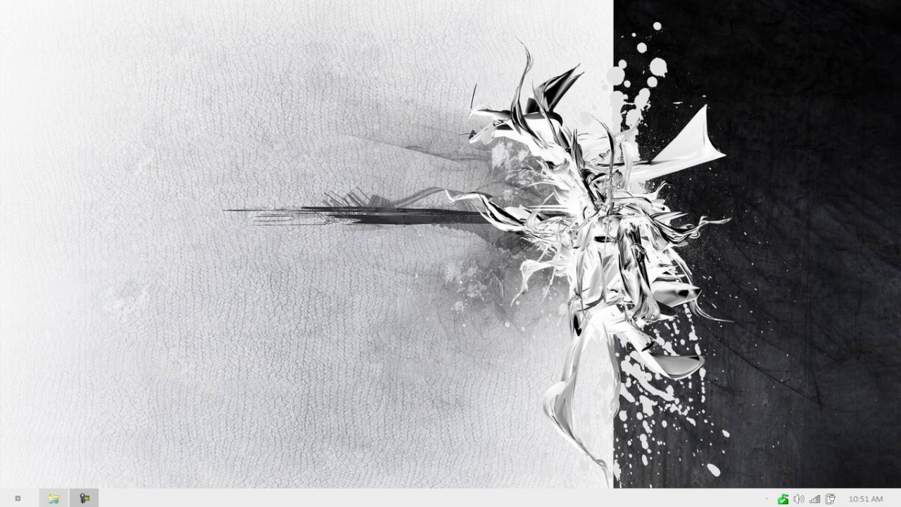
Launch Comodo Dragon from a Start menu search for 'como', then close it.
click(24, 500)
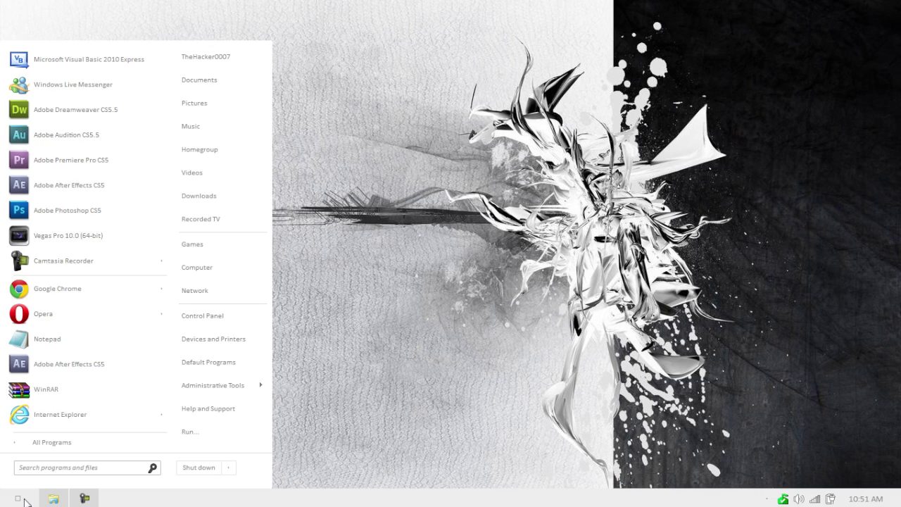
text(a)
key(BackSpace)
text(como)
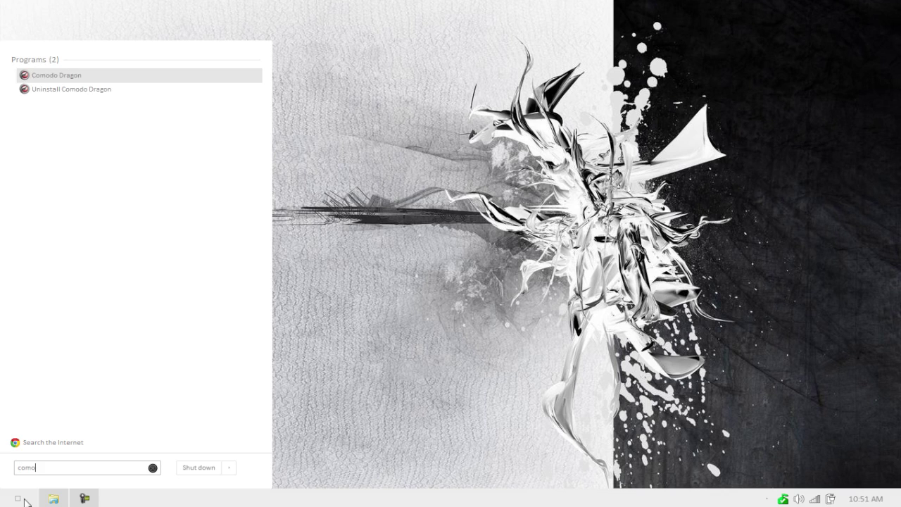
key(Return)
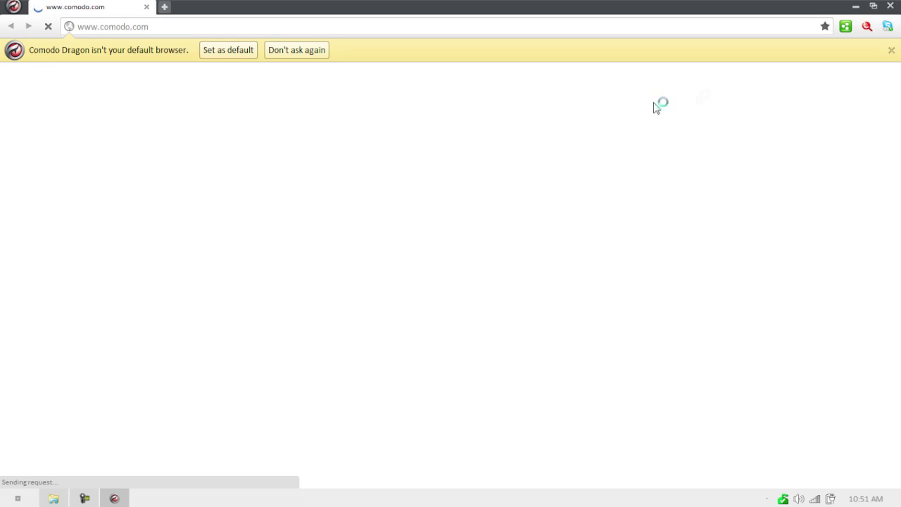
click(890, 6)
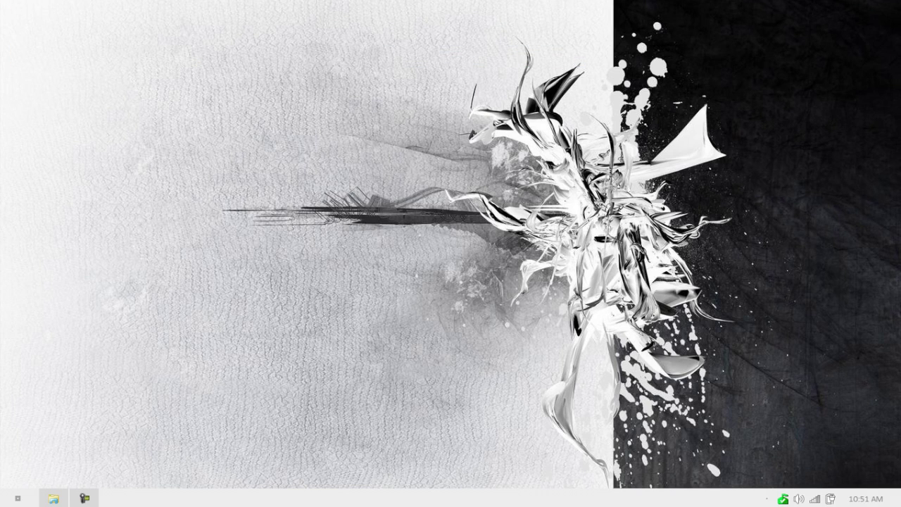
Run icedragonsetup.exe from the Downloads folder past the security warning, then close the folder.
click(54, 498)
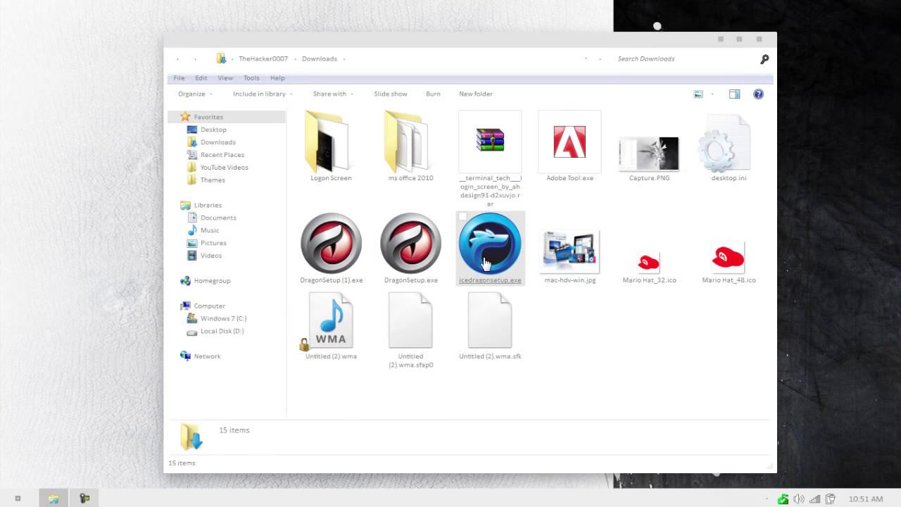
double_click(504, 259)
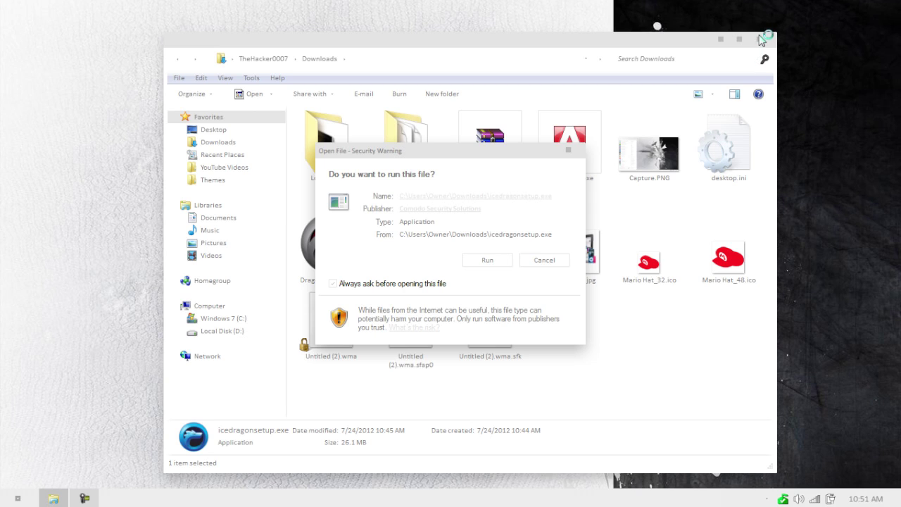
click(499, 262)
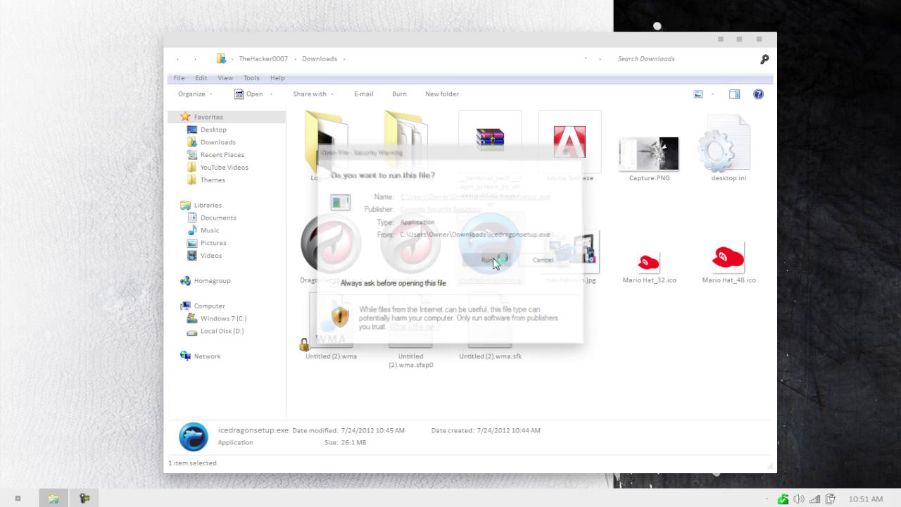
click(759, 41)
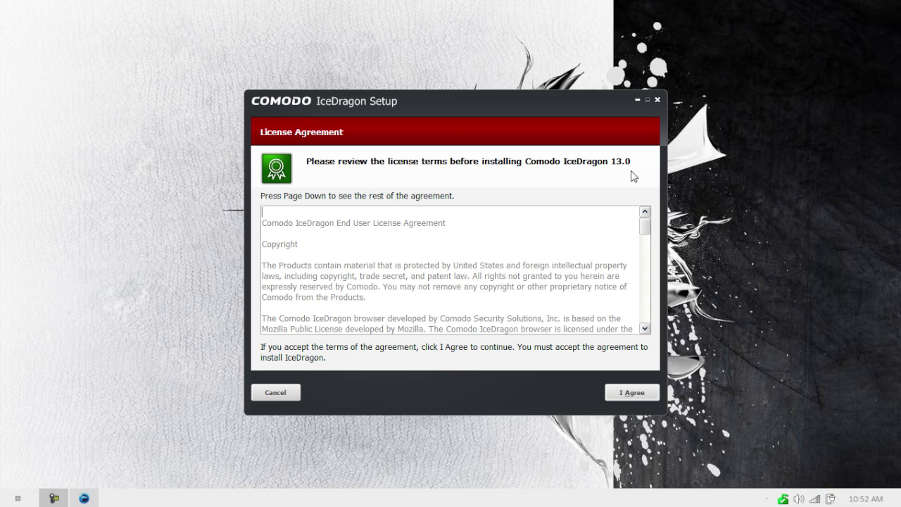
Install IceDragon 13.0 in the default folder, importing History and Favorites, not as default browser, then launch it.
click(638, 392)
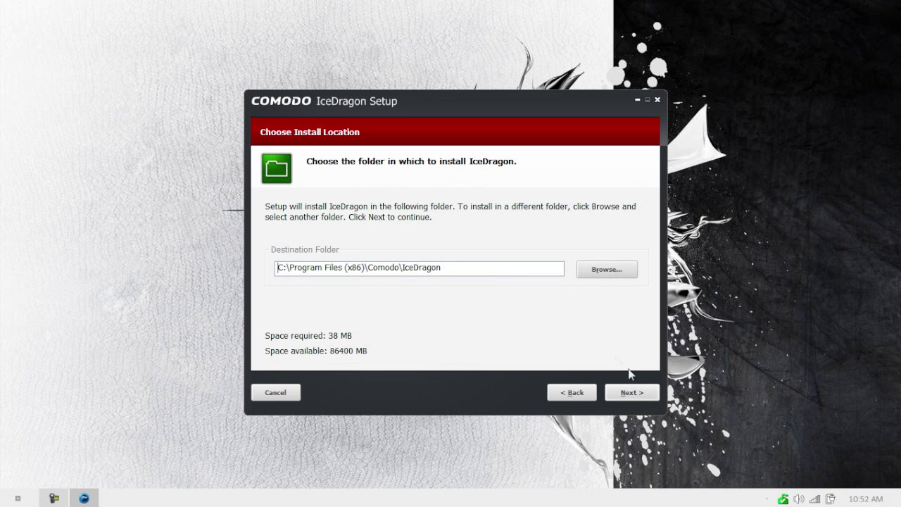
click(636, 397)
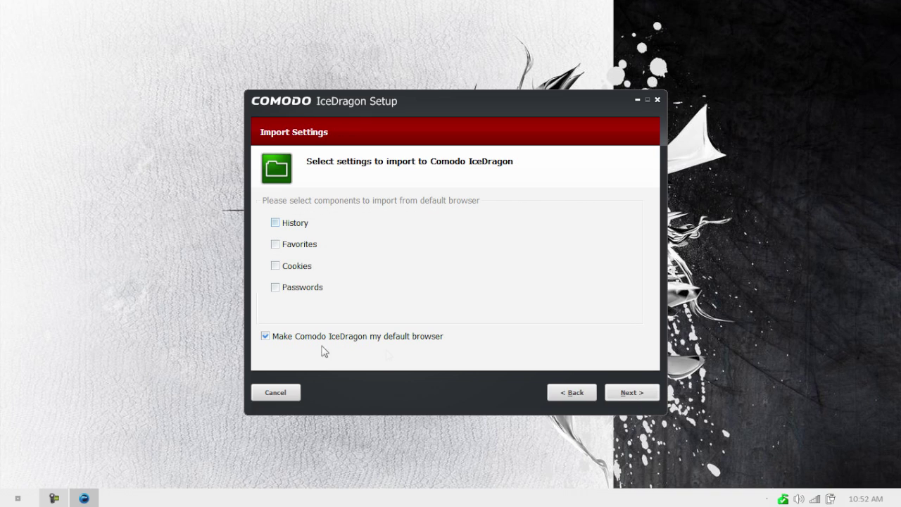
click(304, 338)
click(276, 223)
click(276, 244)
key(Return)
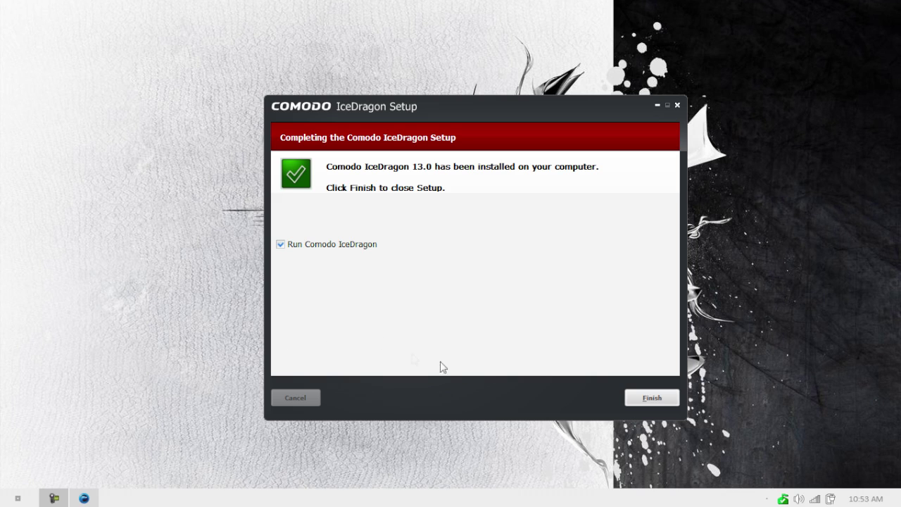
click(649, 400)
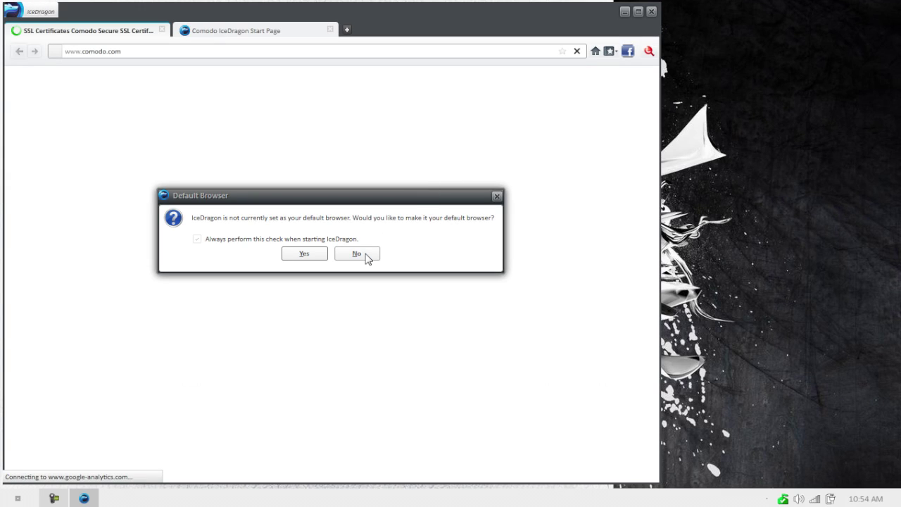
Decline the default-browser prompt, maximize IceDragon, and close the Comodo website tab.
click(357, 254)
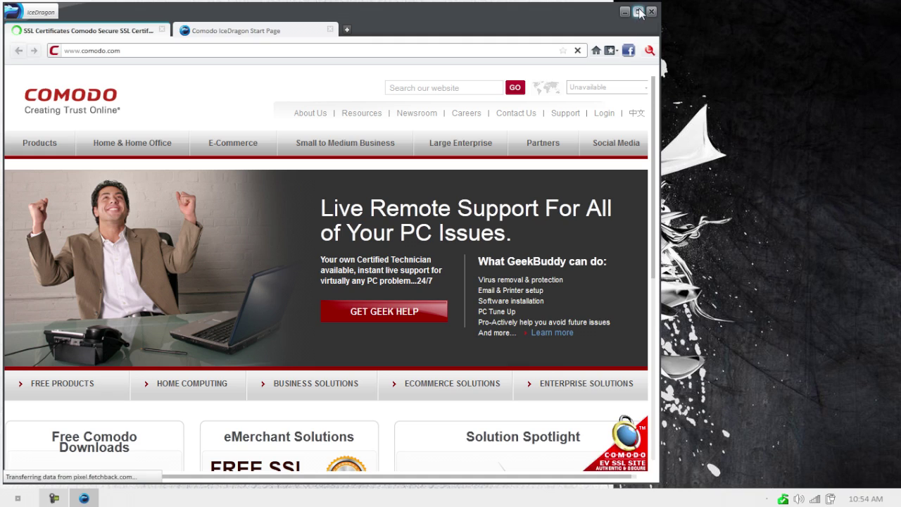
click(638, 12)
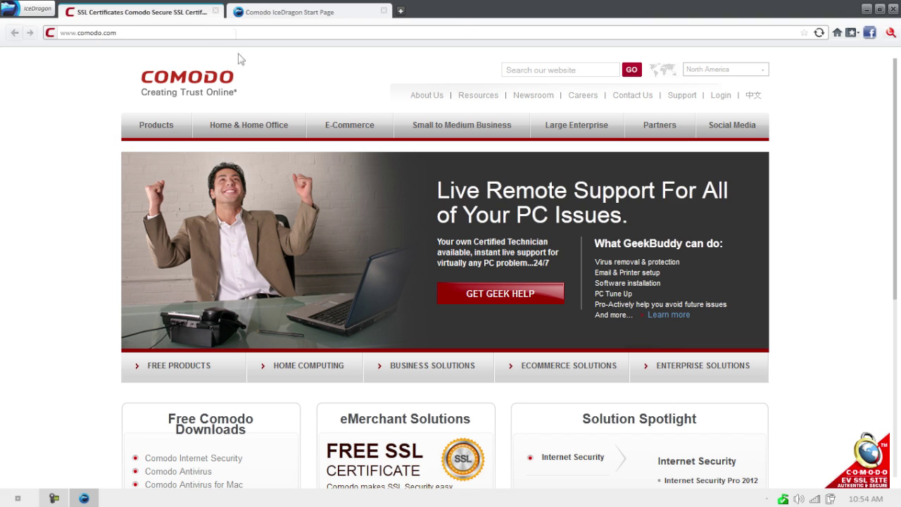
click(216, 11)
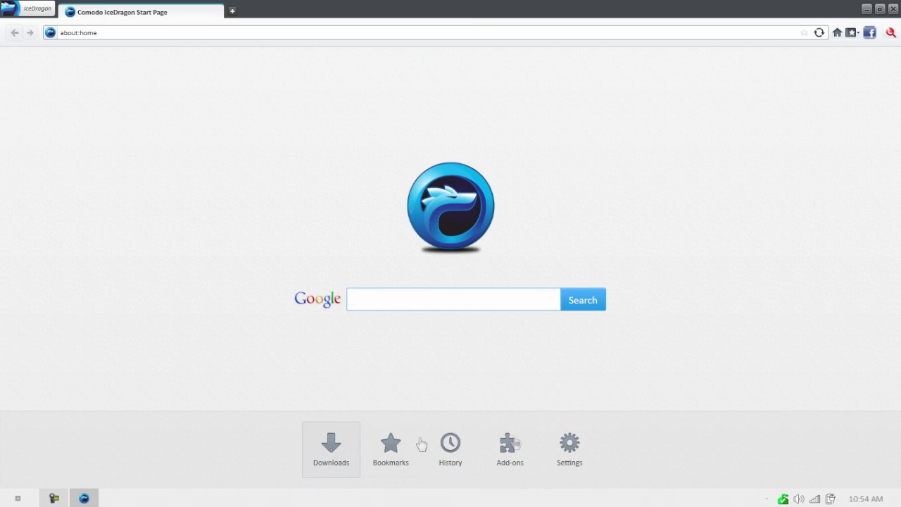
click(569, 449)
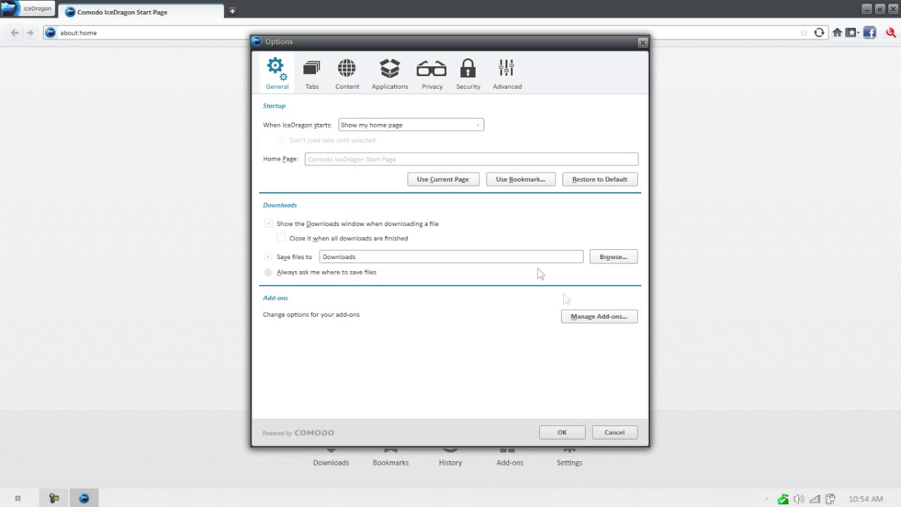
click(612, 433)
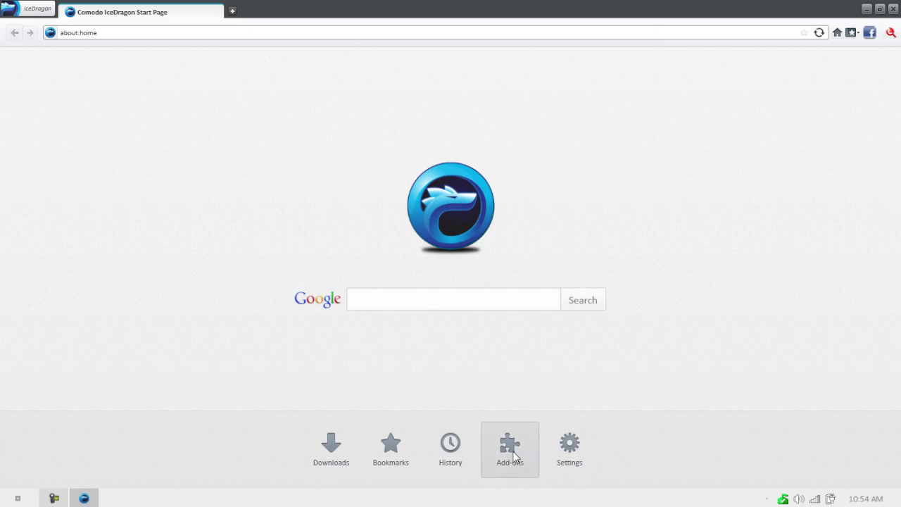
click(512, 452)
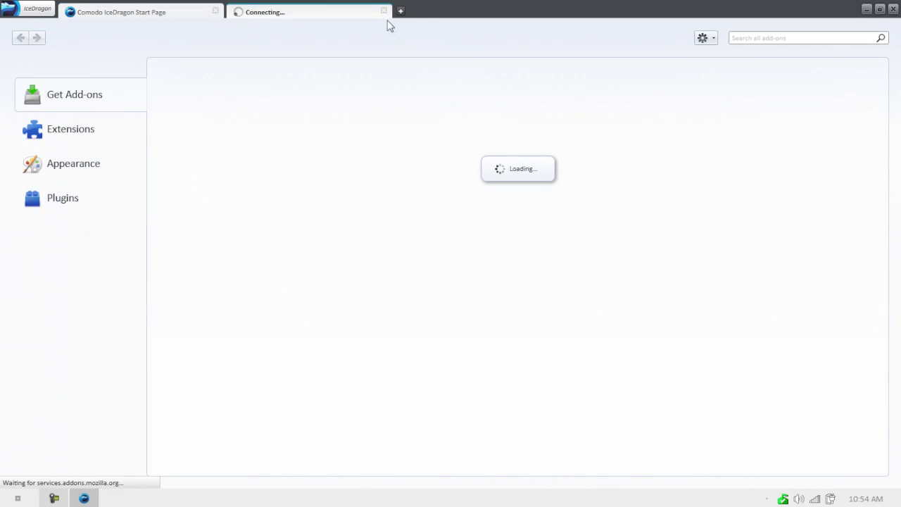
click(384, 11)
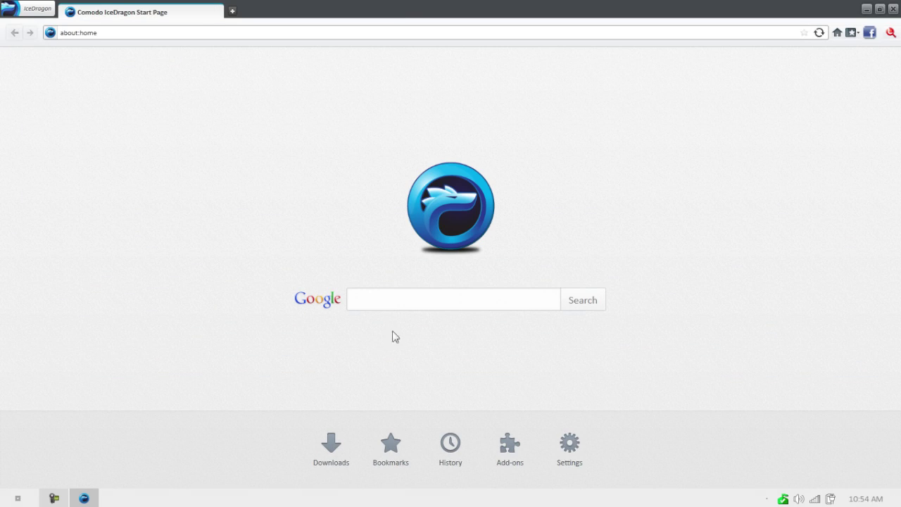
click(412, 304)
Search Google for 'TheHacker000' and open the channel's YouTube page.
text(The)
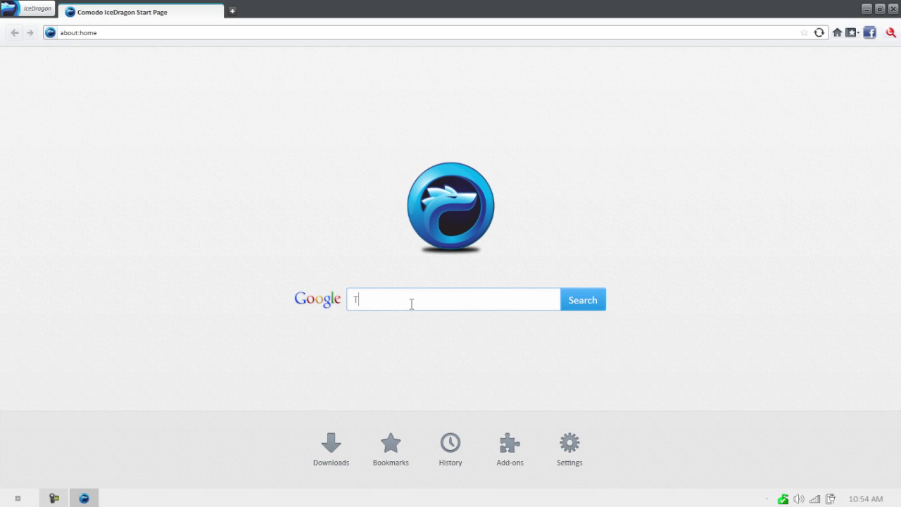
text(Hacker0007)
key(Return)
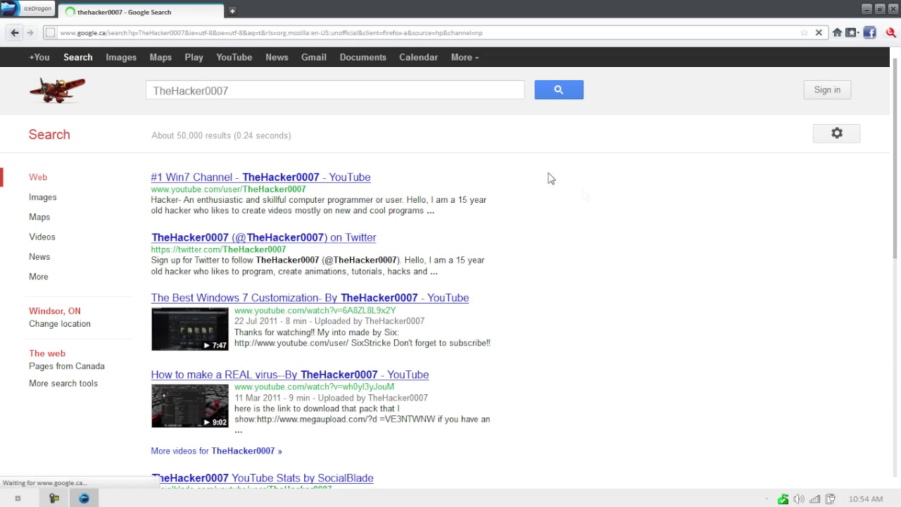
click(329, 180)
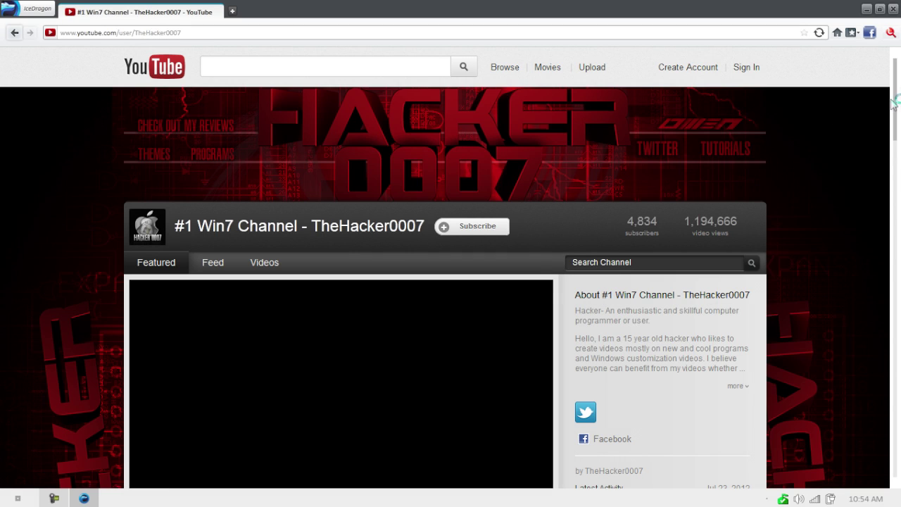
Scroll the channel page, return to the Google results, and open the IceDragon main menu.
drag(899, 76, 898, 58)
click(14, 33)
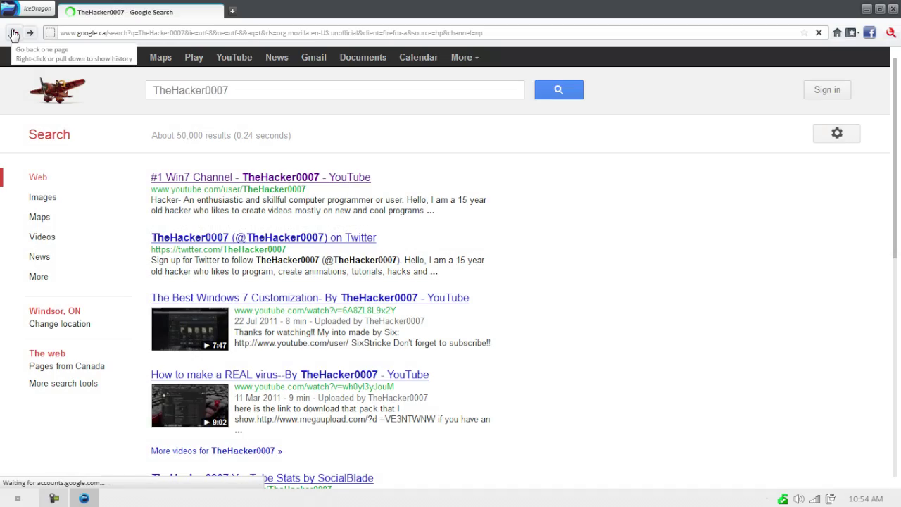
click(16, 8)
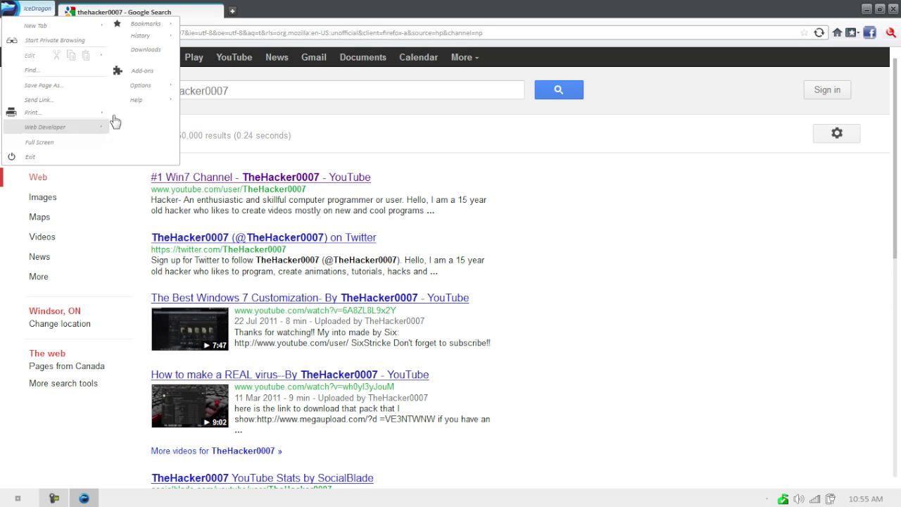
click(137, 87)
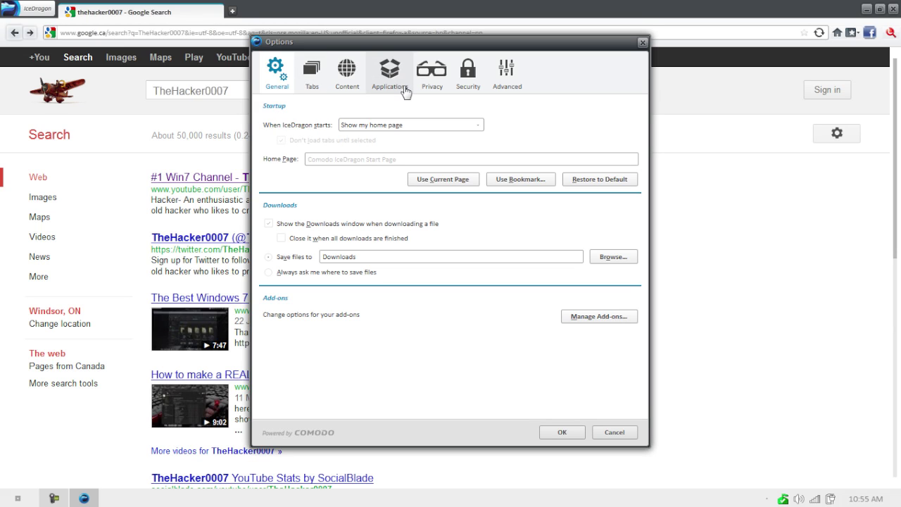
click(461, 88)
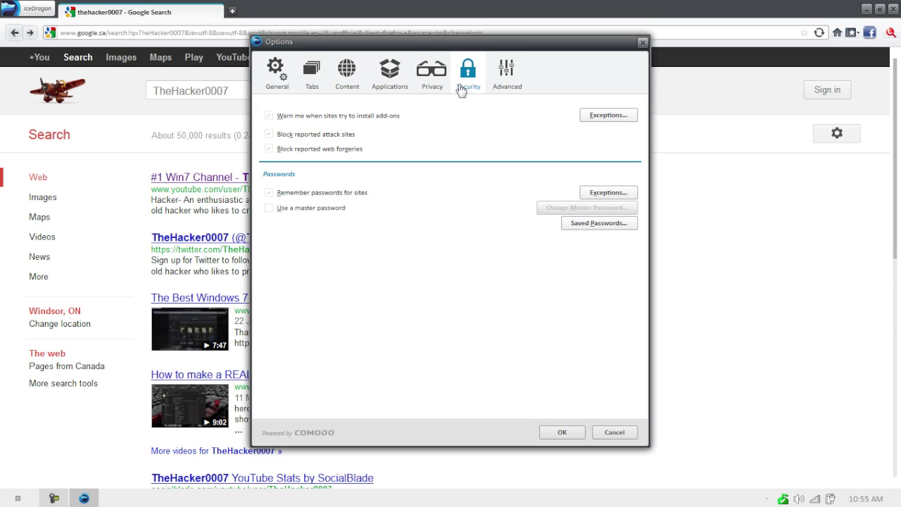
click(430, 86)
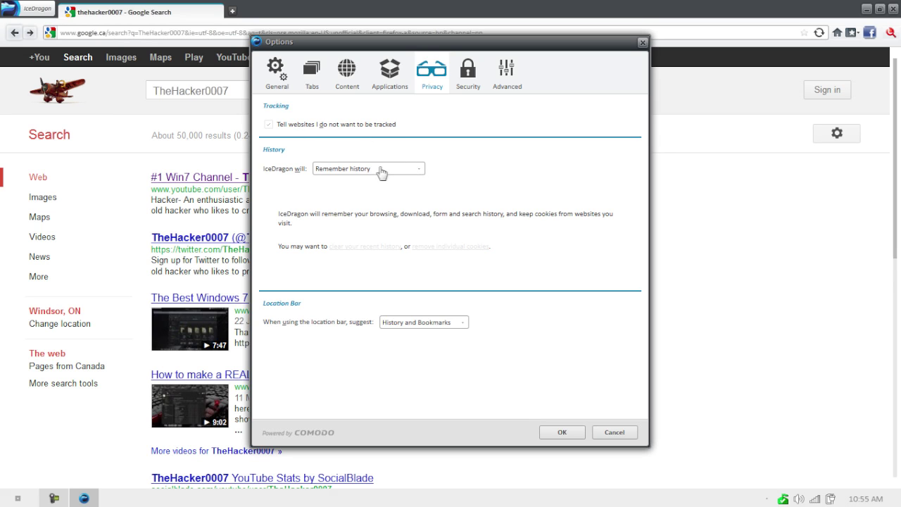
click(617, 432)
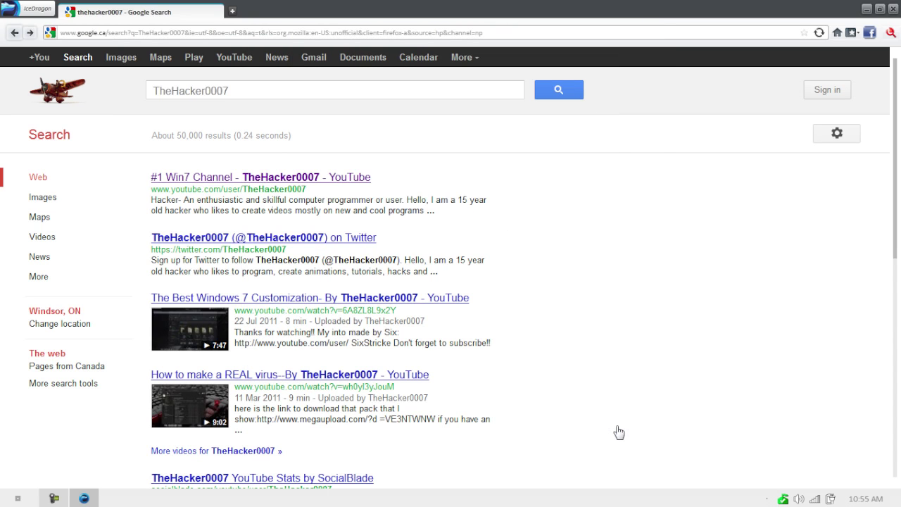
click(891, 35)
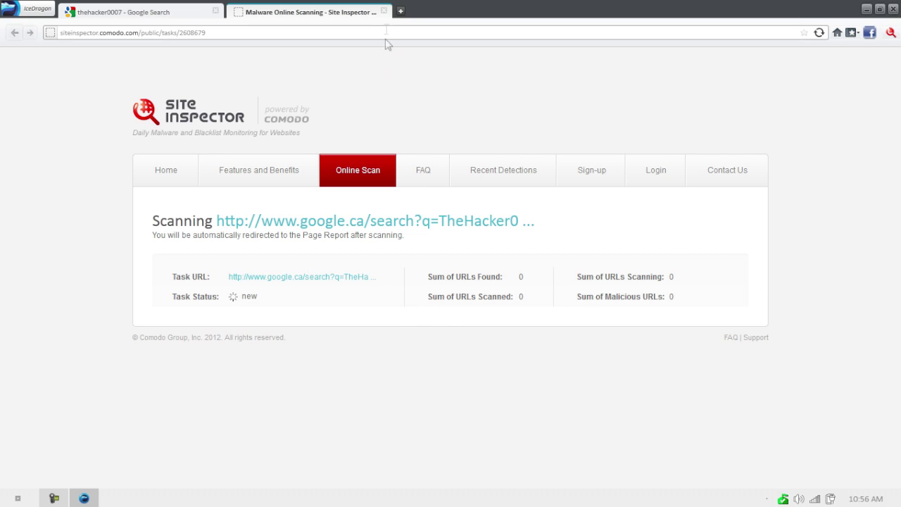
Close the in-progress scan, go to the Google homepage, and scan it with Site Inspector.
click(384, 12)
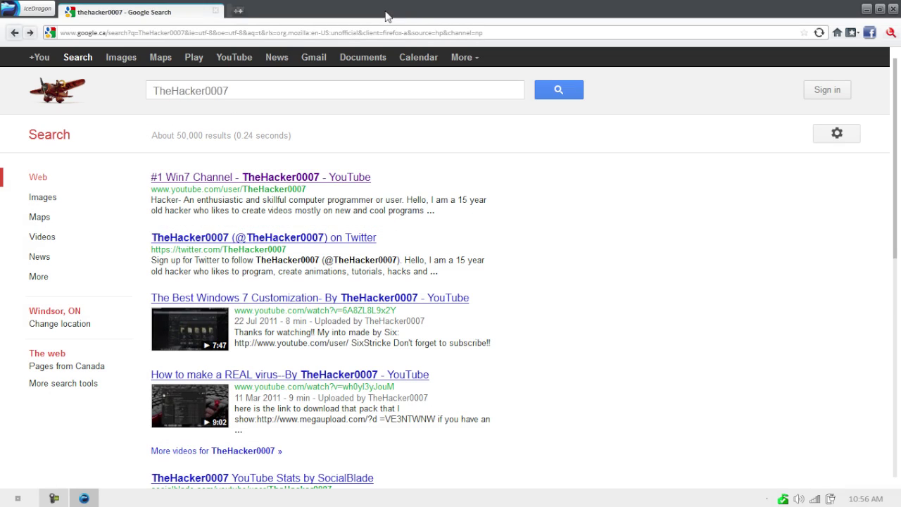
click(52, 97)
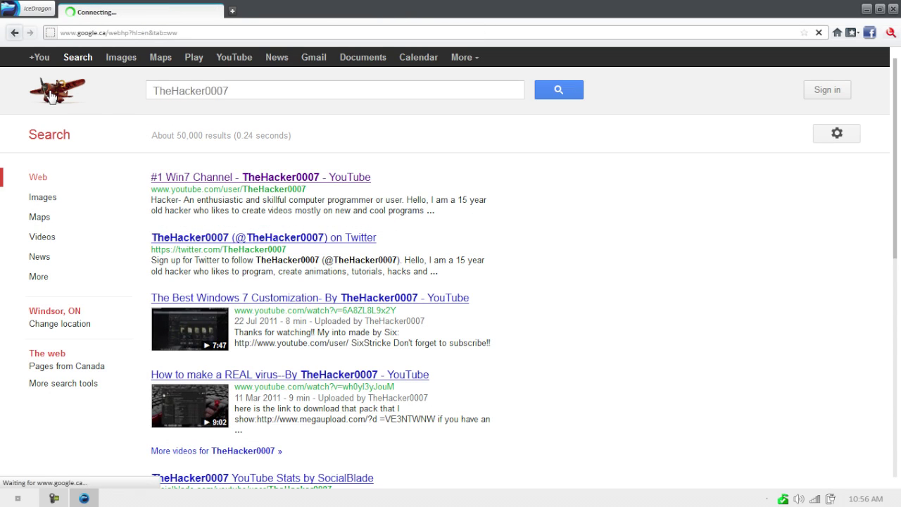
click(892, 33)
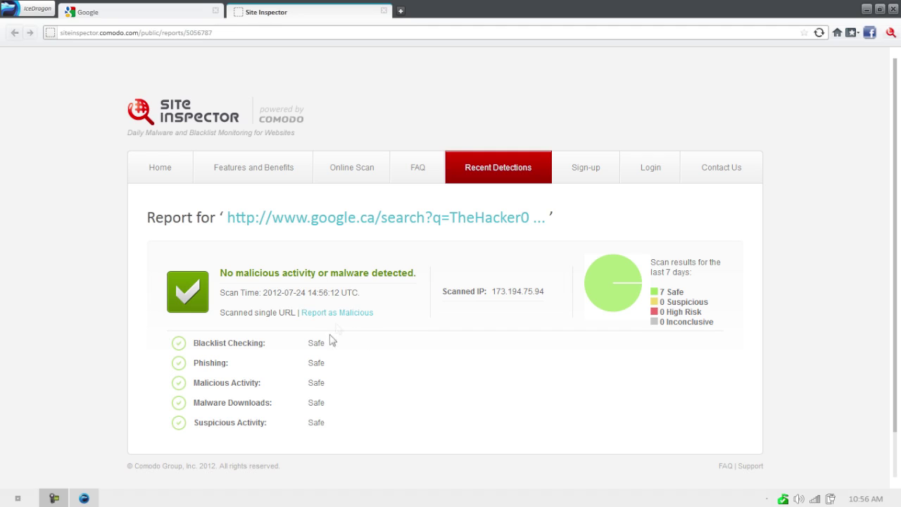
Review the clean report's safety check results and scanned IP address, then close the report.
drag(198, 342, 341, 427)
click(373, 414)
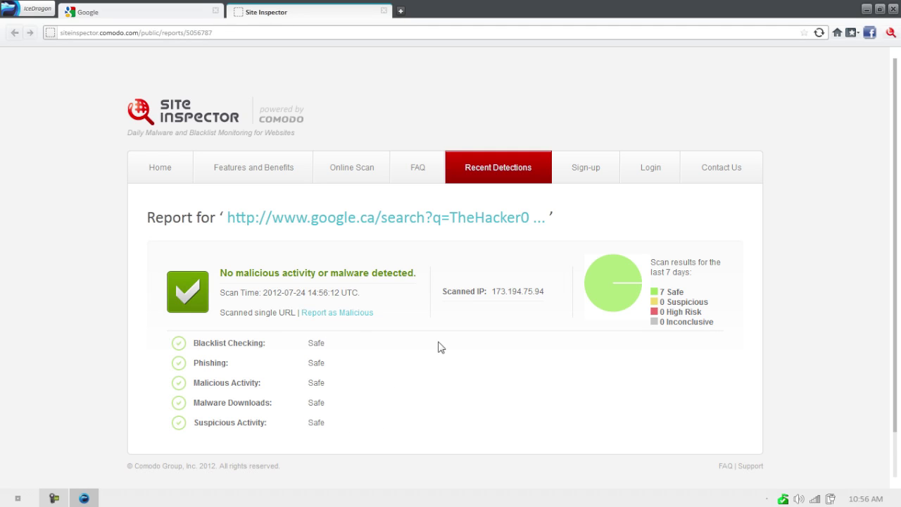
drag(535, 291, 491, 291)
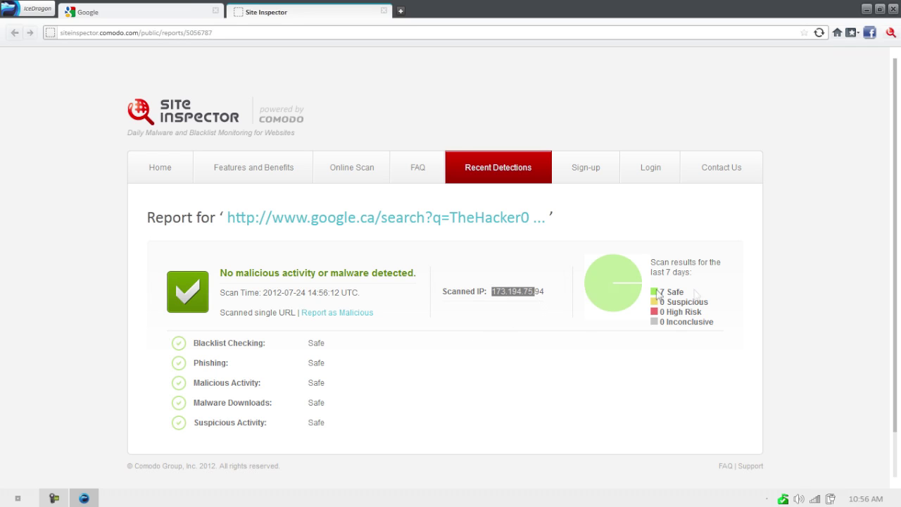
click(659, 295)
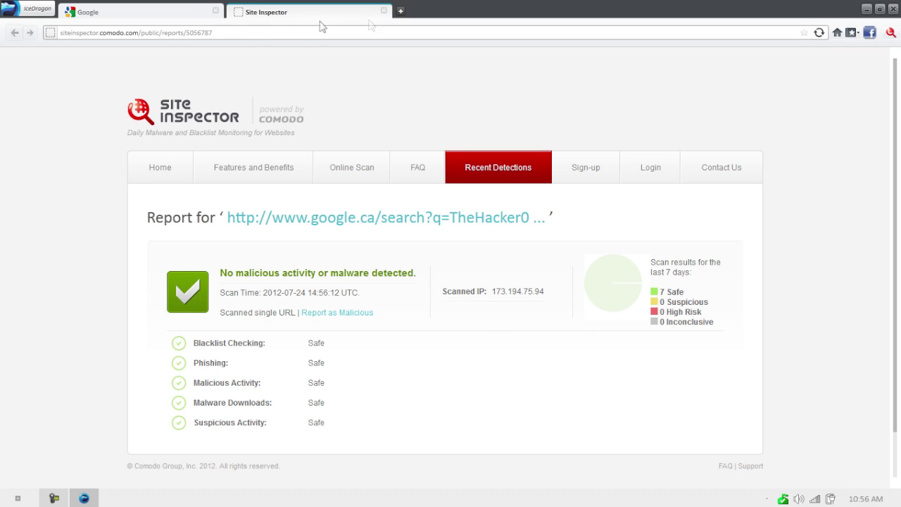
click(383, 11)
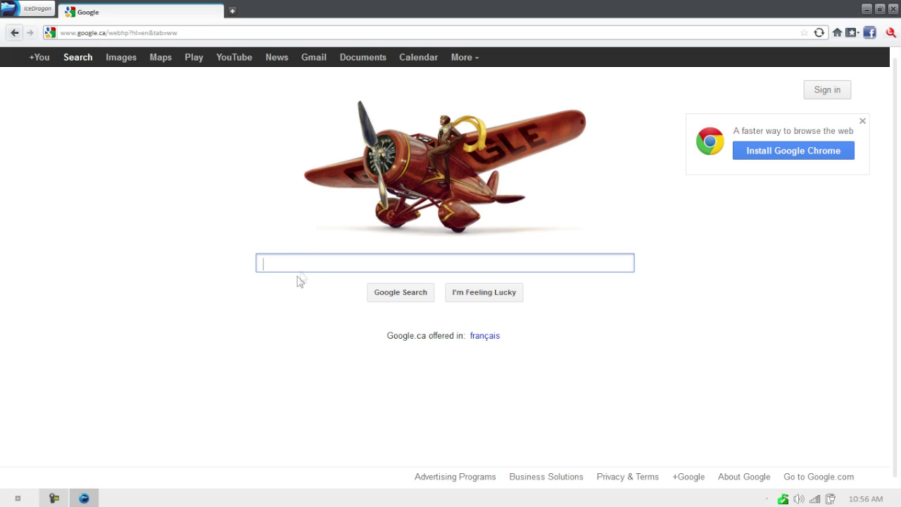
Open YouTube from a Google search for 'you' and check the report's renewal date.
text(you)
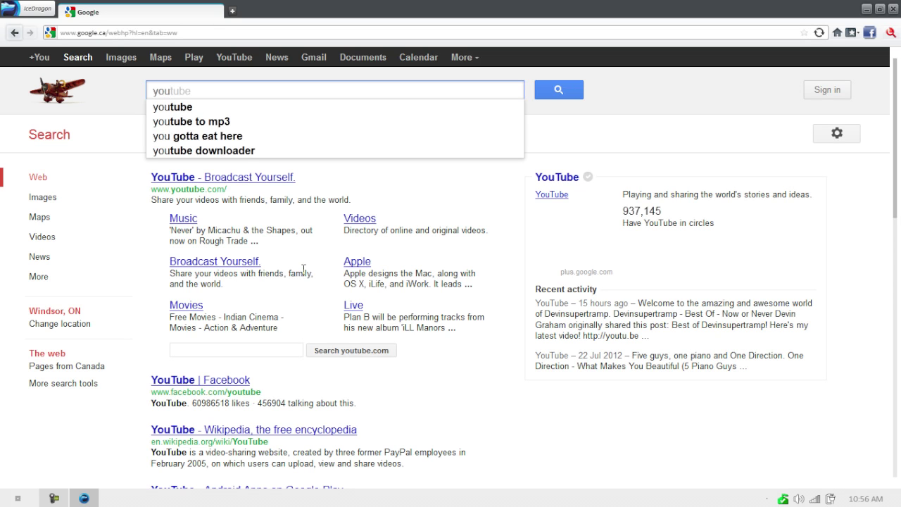
click(222, 177)
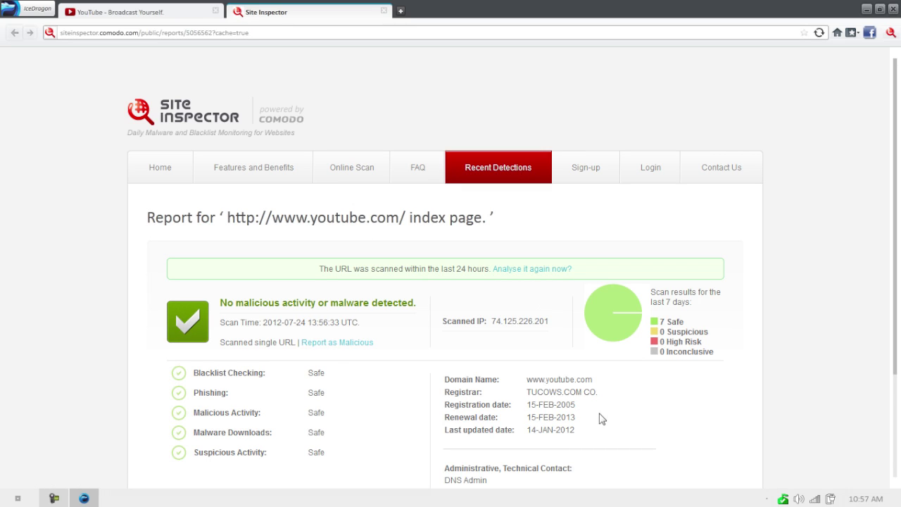
scroll(579, 422, down, 1)
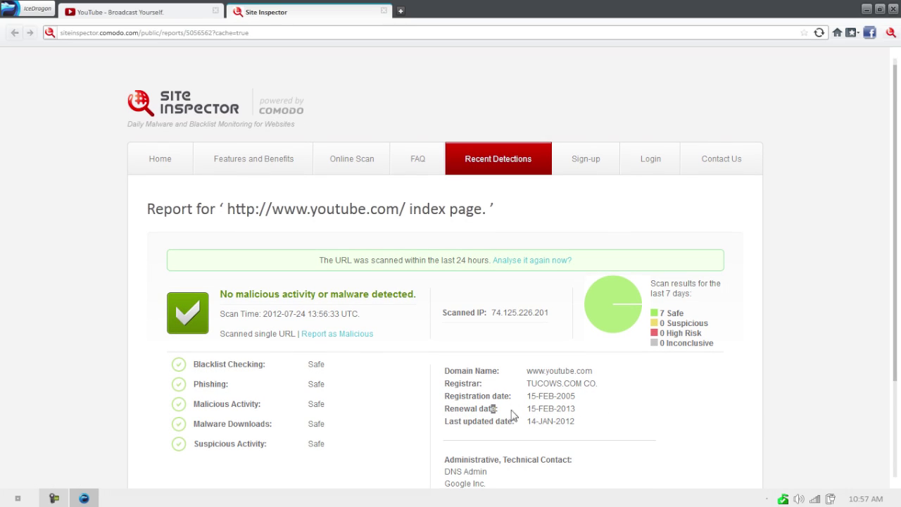
drag(519, 411, 559, 409)
click(561, 403)
Scroll through the report's contact details, then close the YouTube scan report.
scroll(561, 404, down, 3)
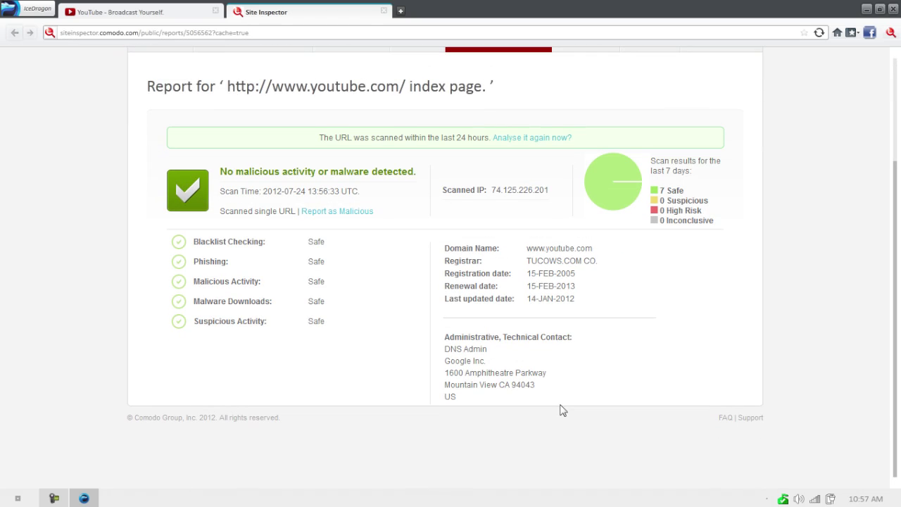
drag(462, 338, 533, 348)
click(533, 362)
scroll(533, 365, up, 3)
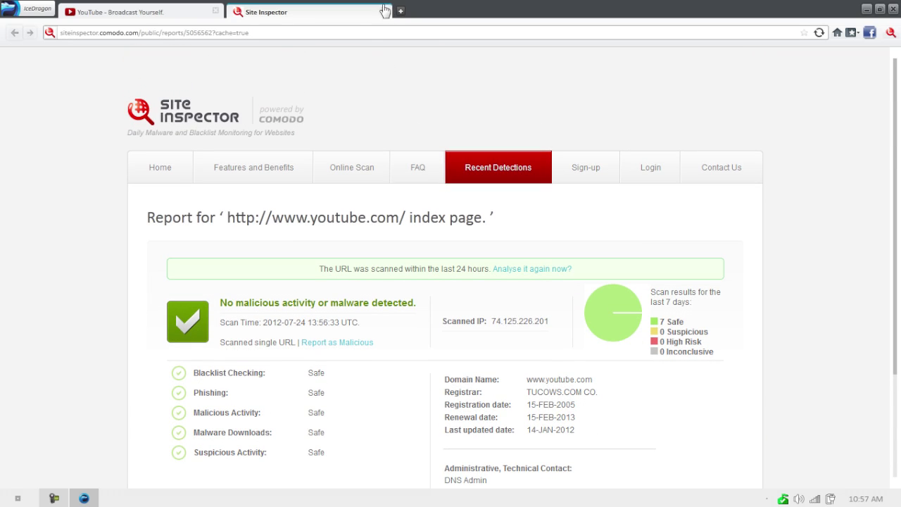
click(385, 10)
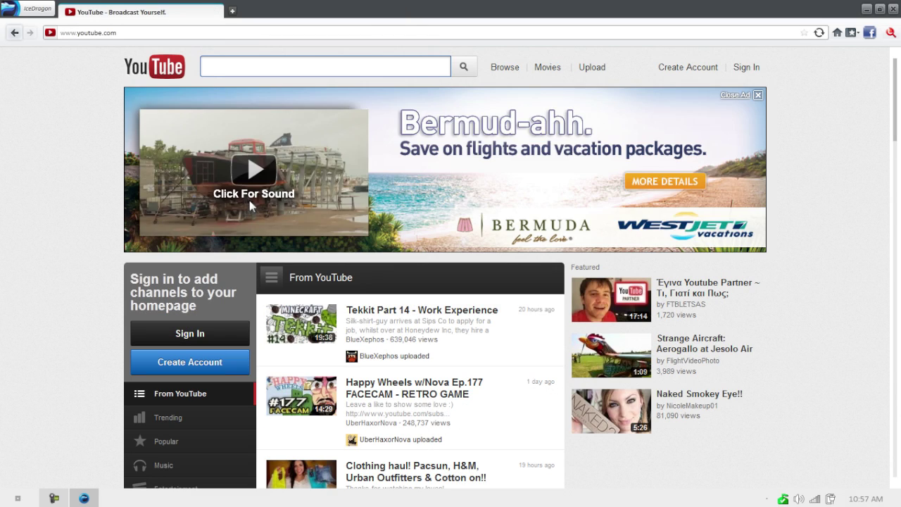
Close the IceDragon browser window.
click(892, 8)
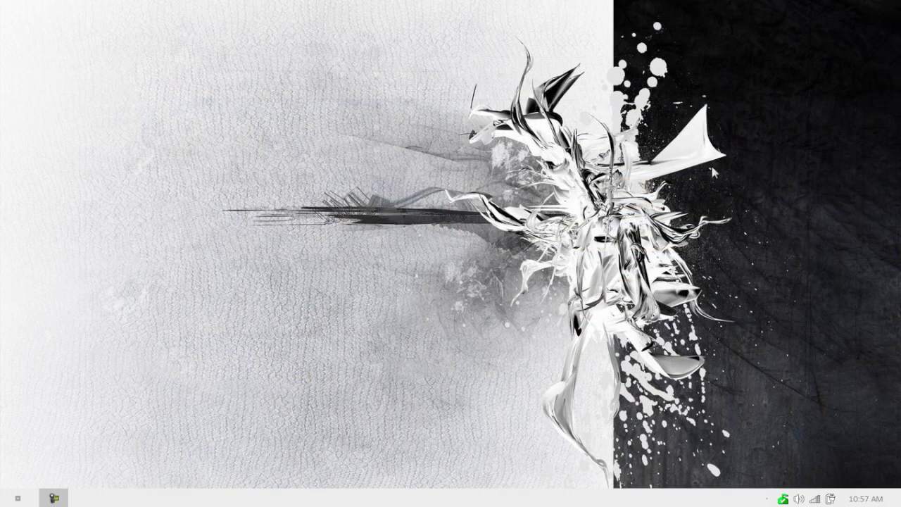